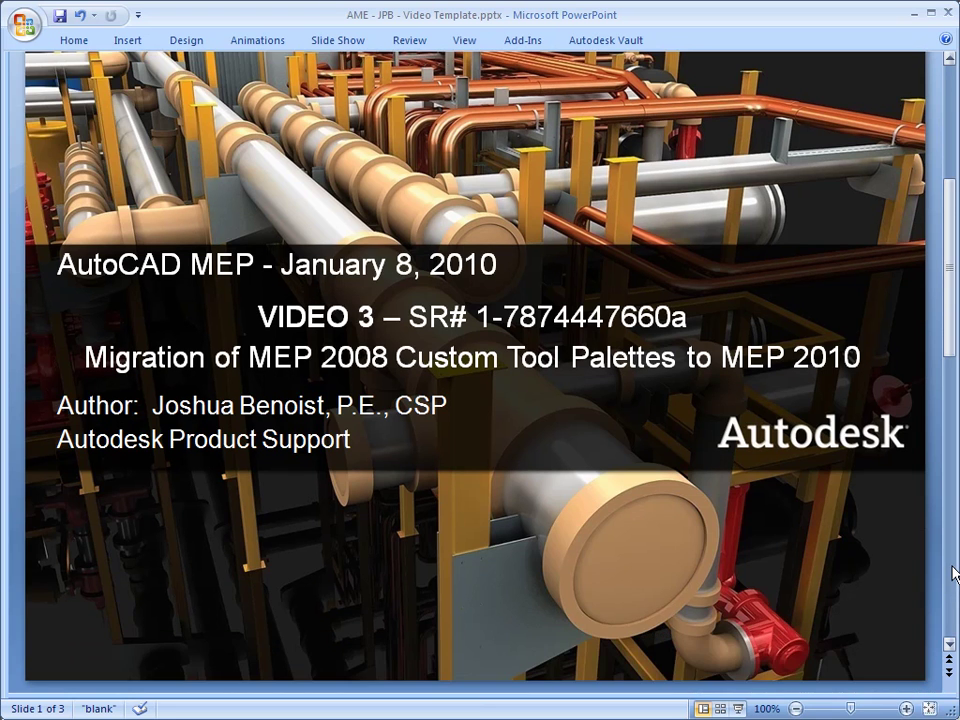
Show the slide describing the tool palette migration problem and minimize the presentation
click(952, 570)
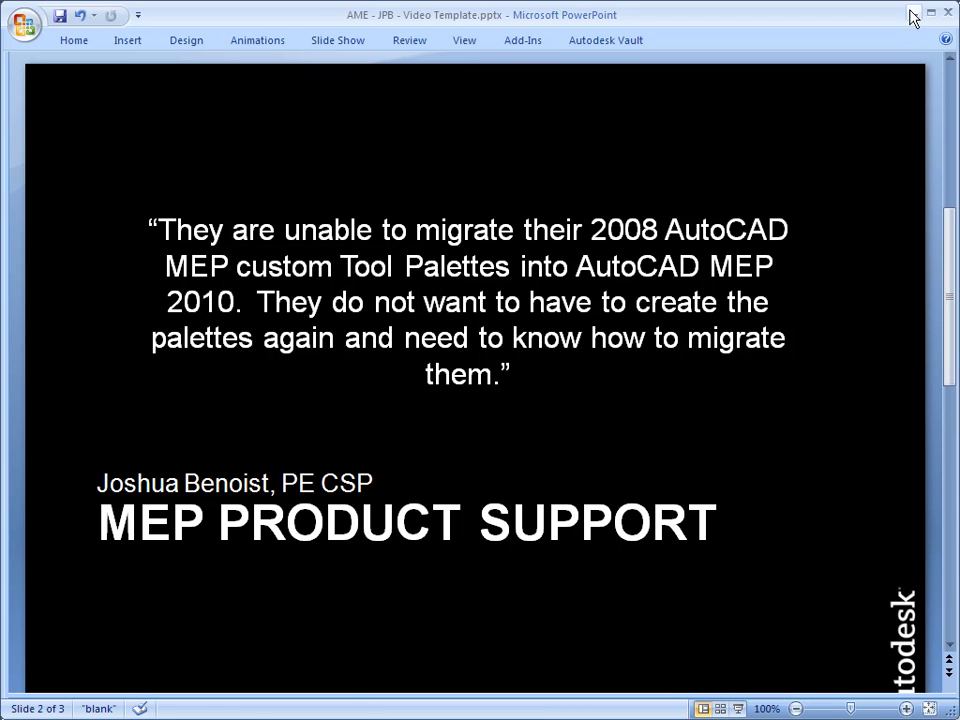
click(913, 14)
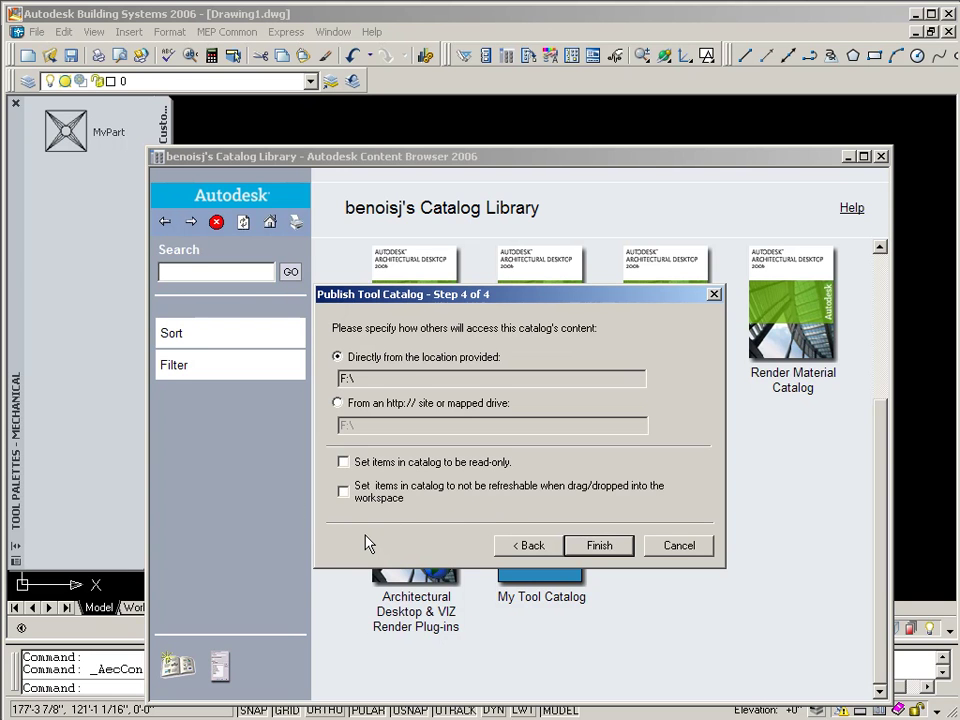
Finish publishing the tool catalog with direct access from F:\ and its items set to not be refreshable in the workspace
click(343, 491)
click(598, 544)
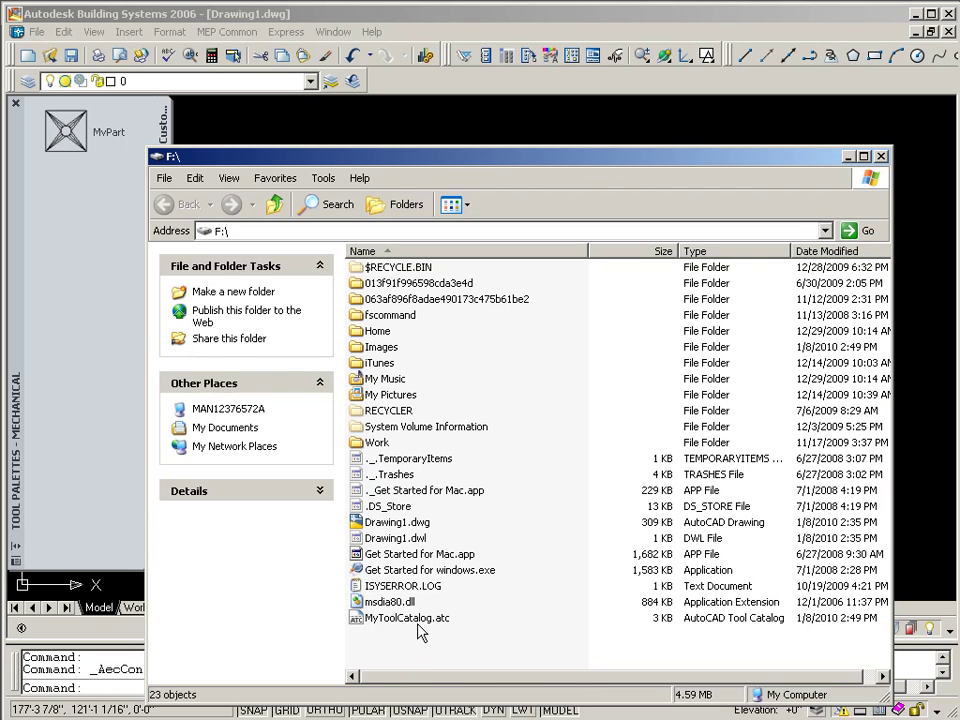
Check for the published MyToolCatalog.atc on drive F:, minimize the file window and close Content Browser 2006
click(448, 620)
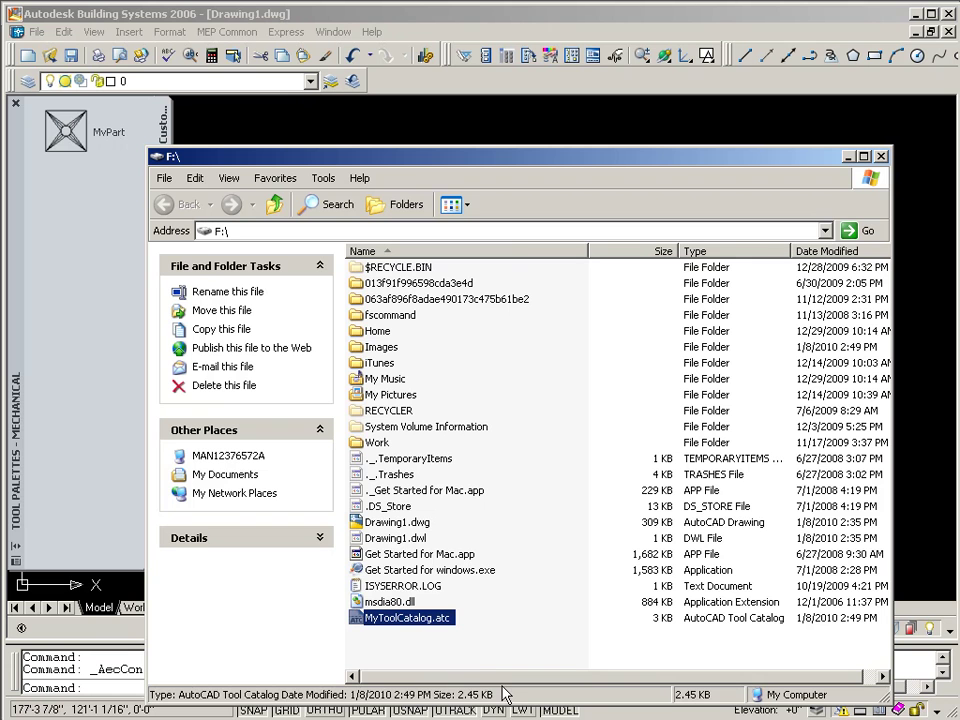
click(847, 158)
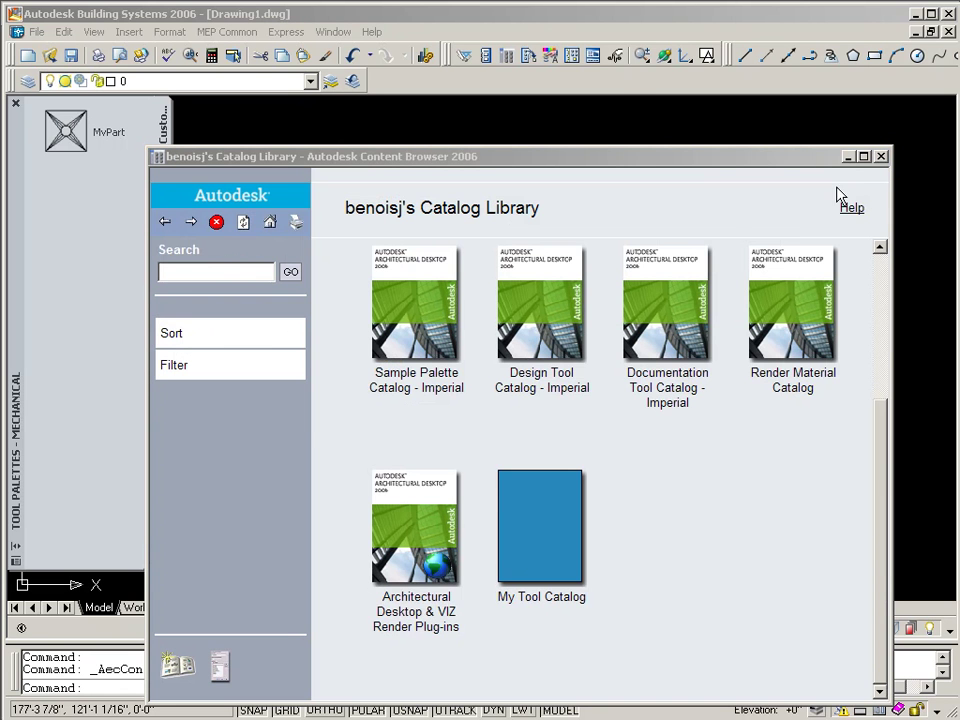
click(882, 163)
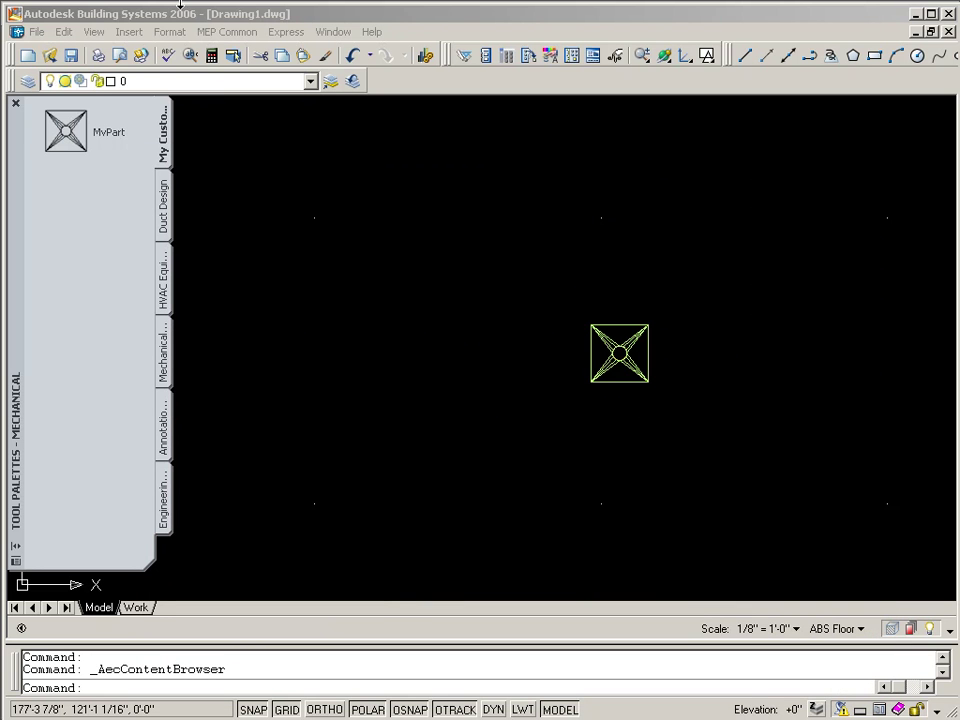
Switch from Autodesk Building Systems 2006 to AutoCAD MEP 2010 and open its Content Browser
click(914, 14)
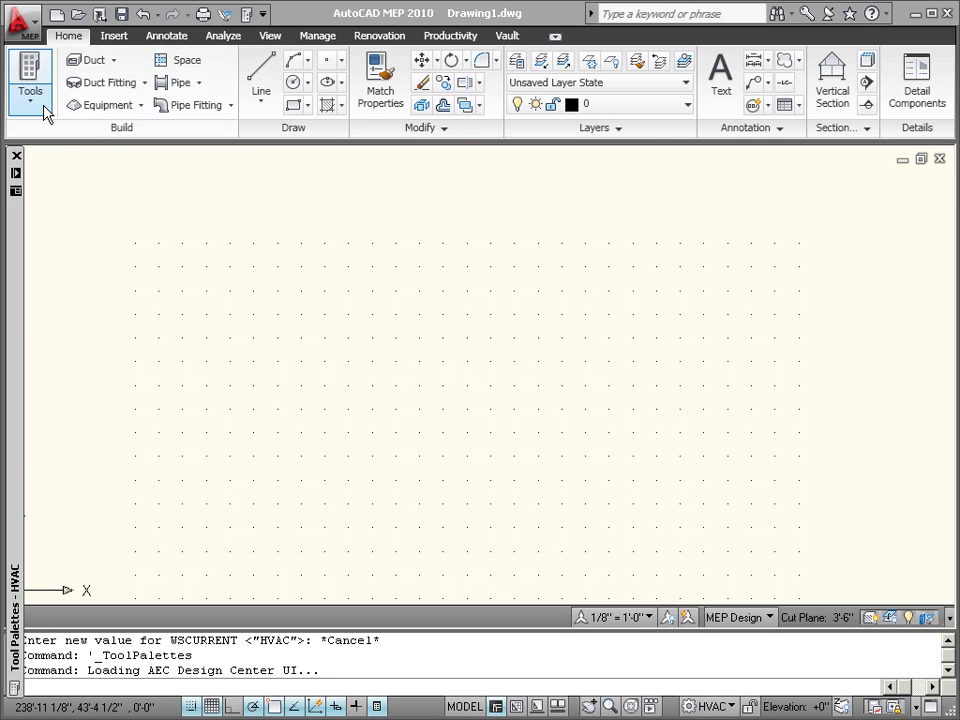
click(27, 106)
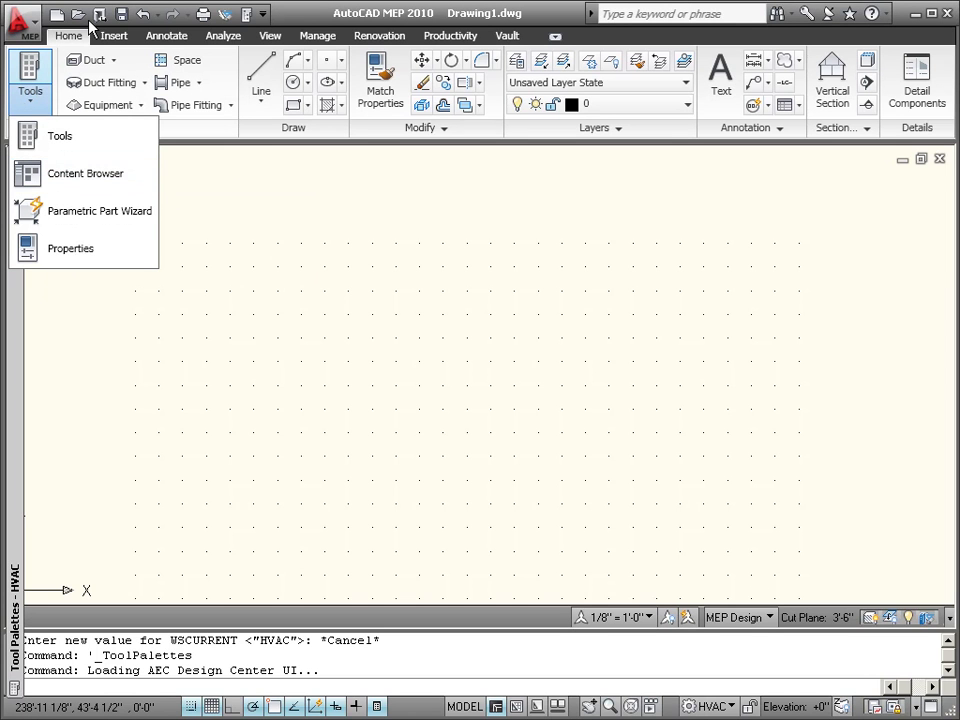
click(75, 180)
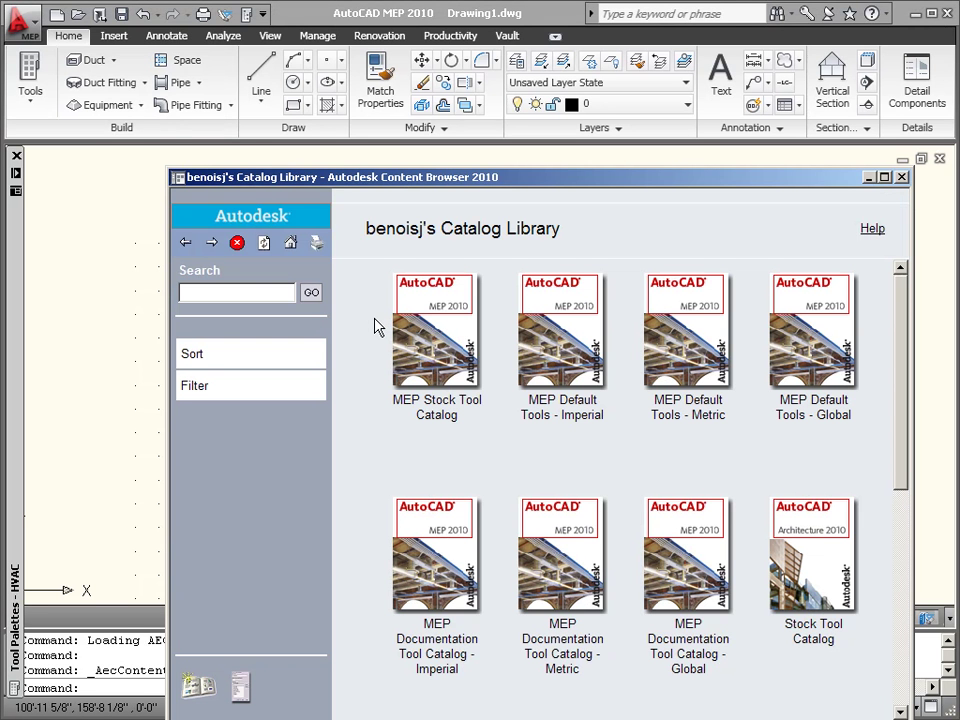
Add the existing catalog file F:\MyToolCatalog.atc to the catalog library
click(196, 688)
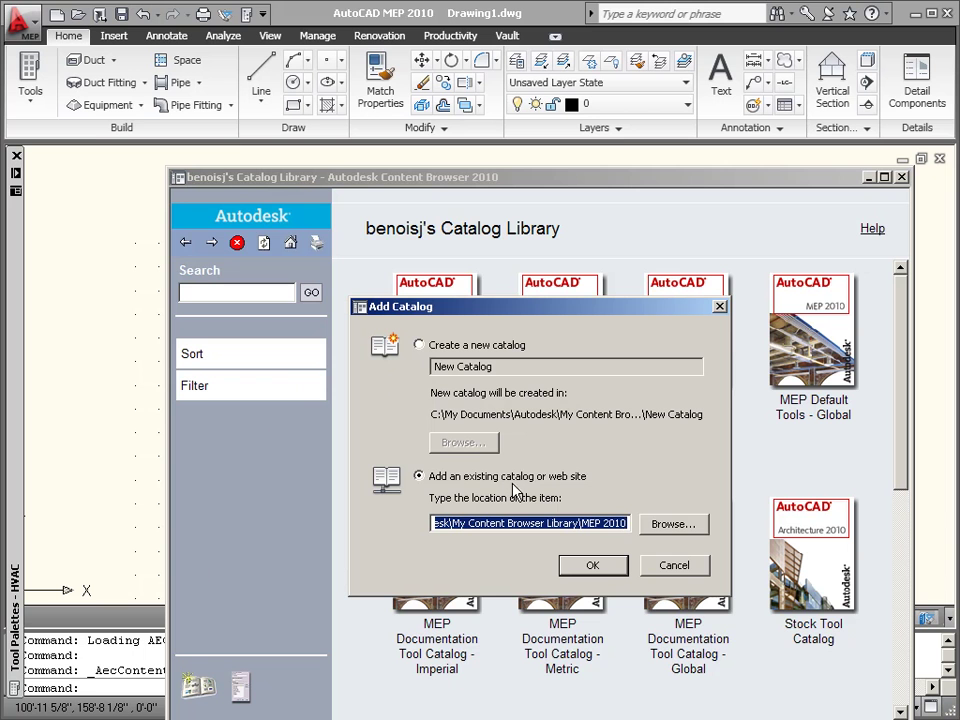
click(665, 524)
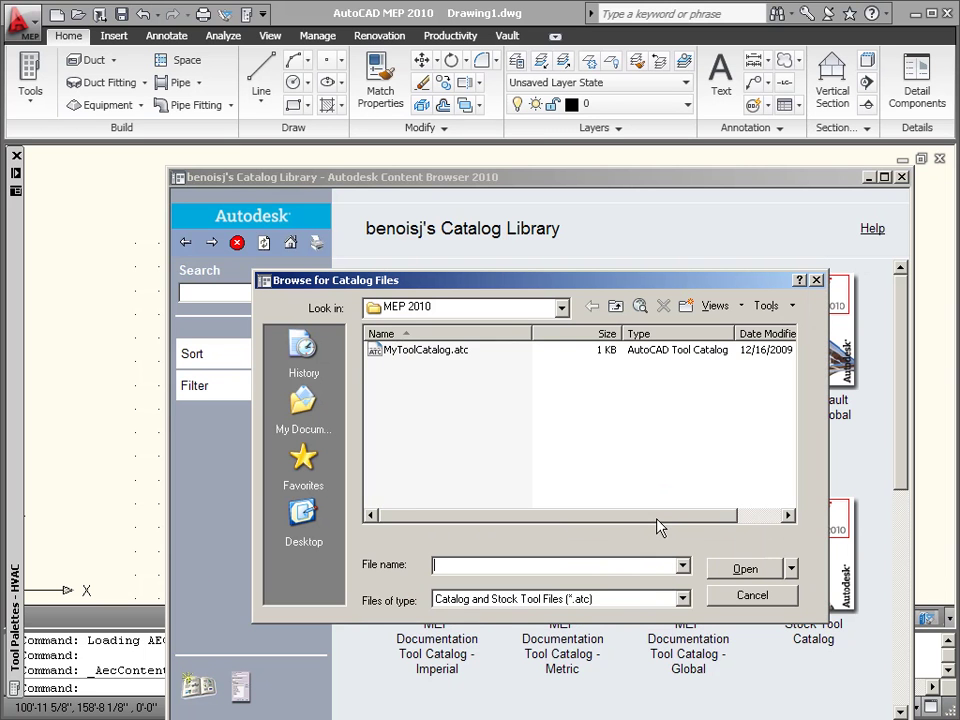
click(562, 307)
click(470, 462)
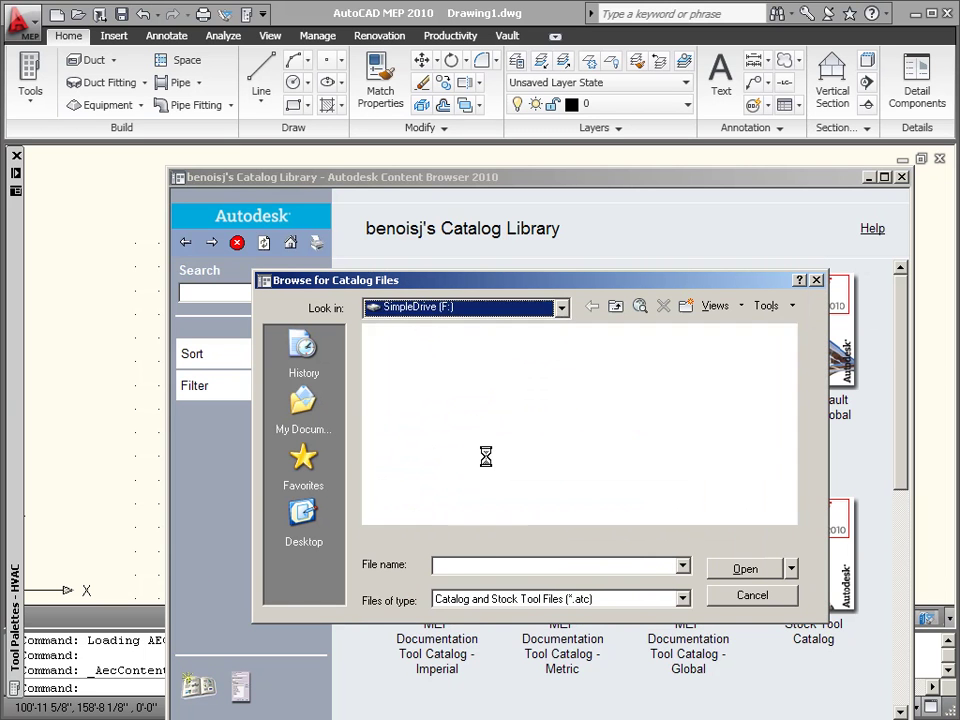
scroll(800, 370, down, 1)
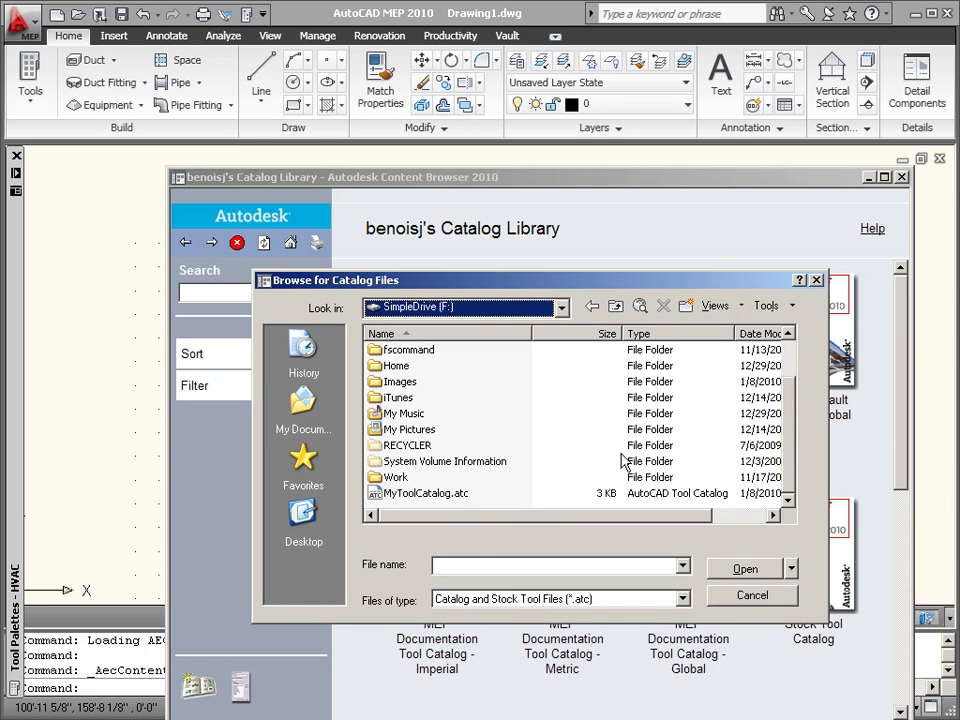
click(428, 493)
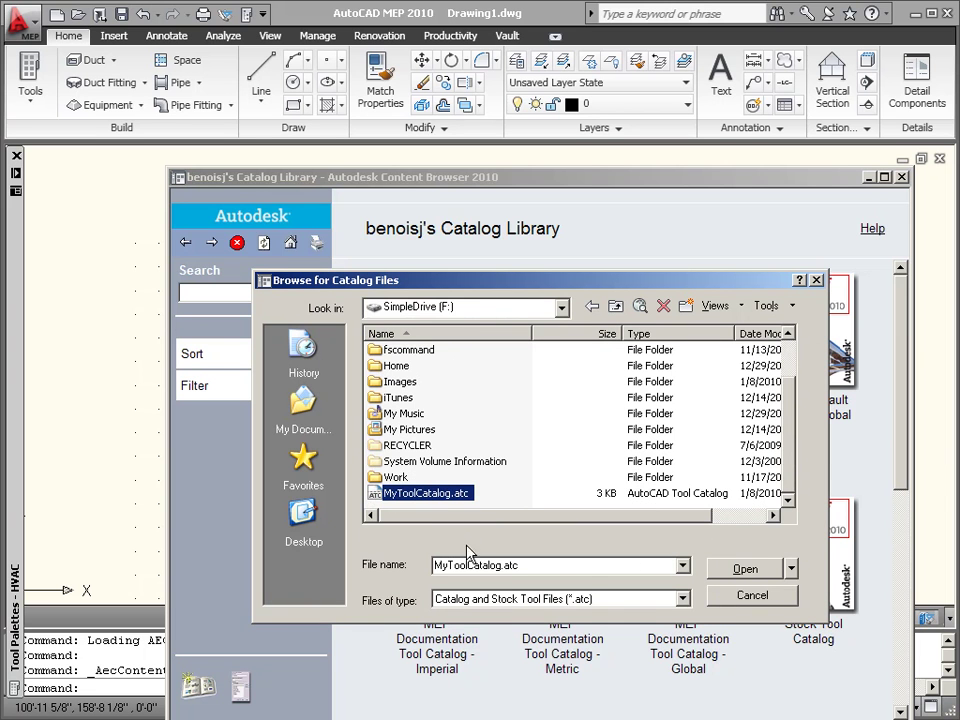
click(745, 569)
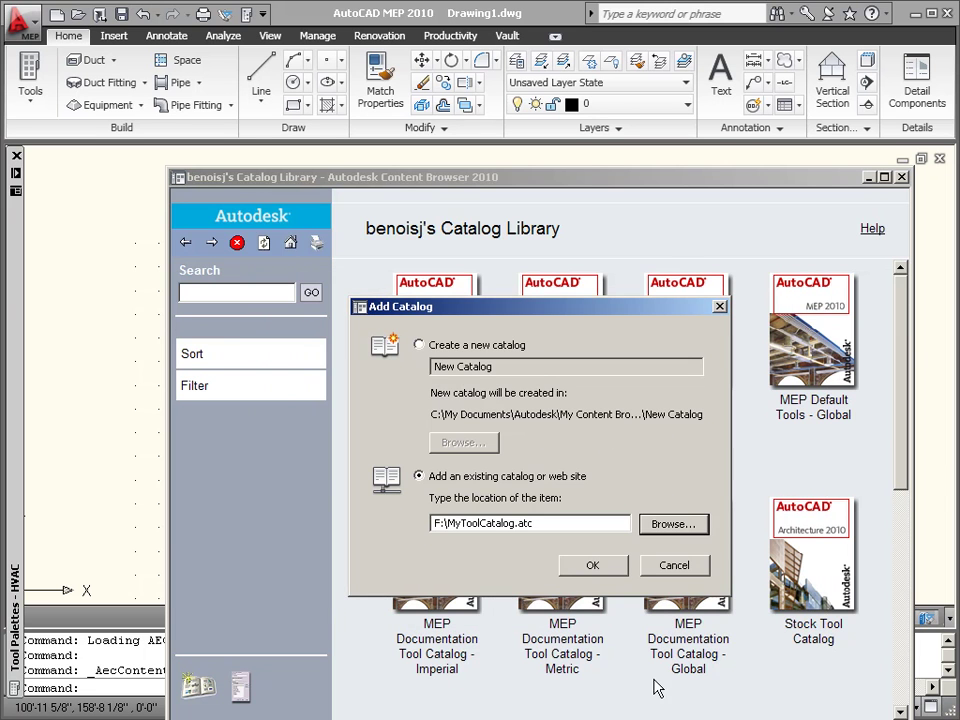
click(610, 567)
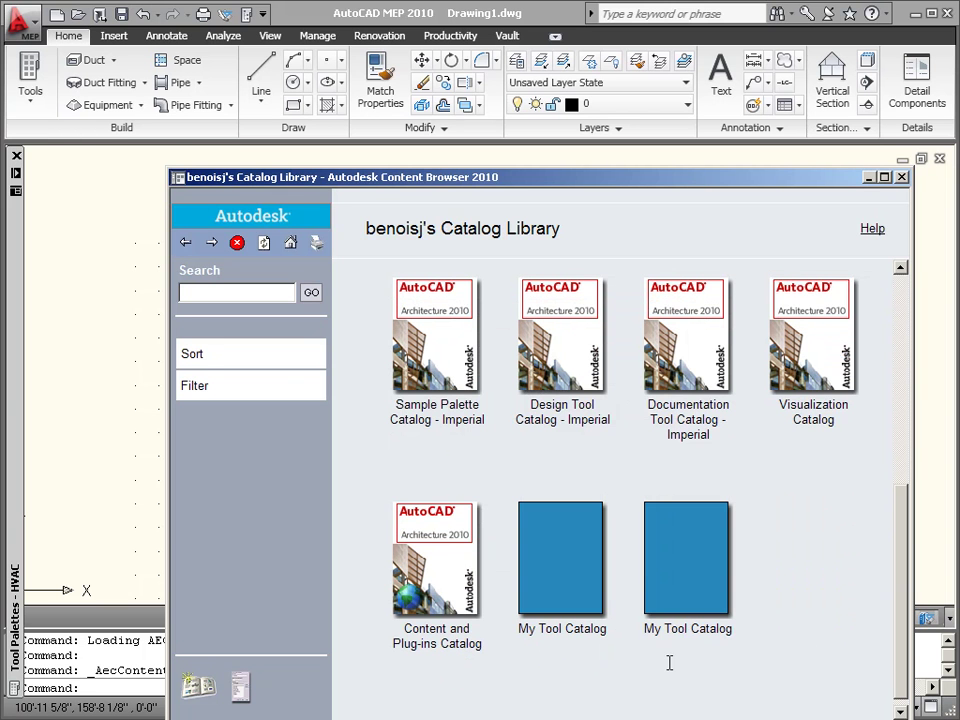
Examine the tools in the newly added My Tool Catalog and the HVAC tool palettes, returning to the catalog library
click(669, 589)
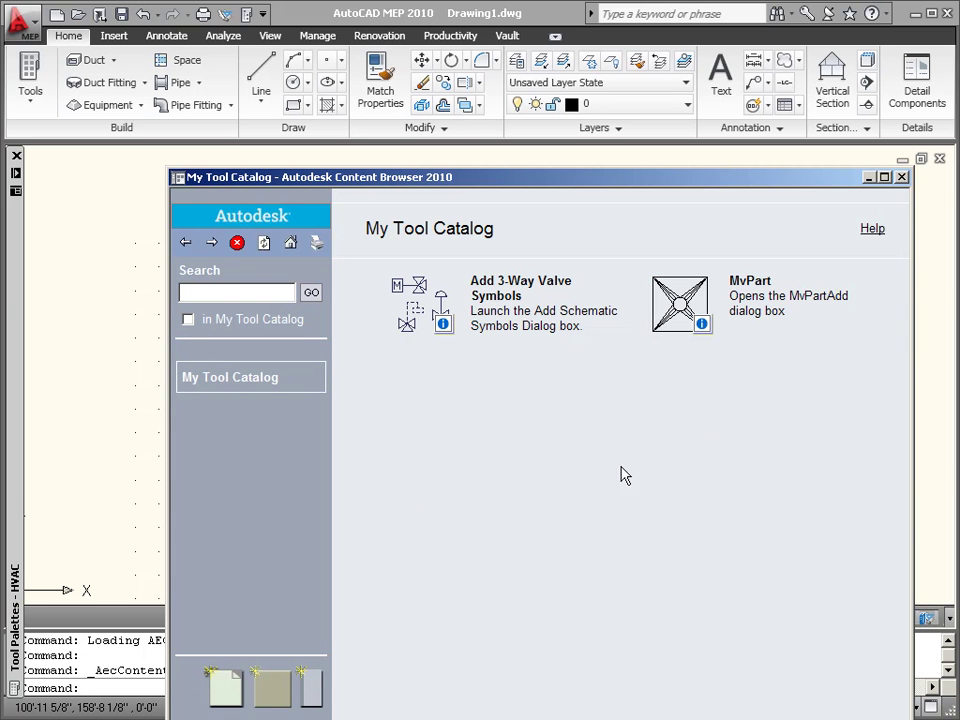
click(185, 242)
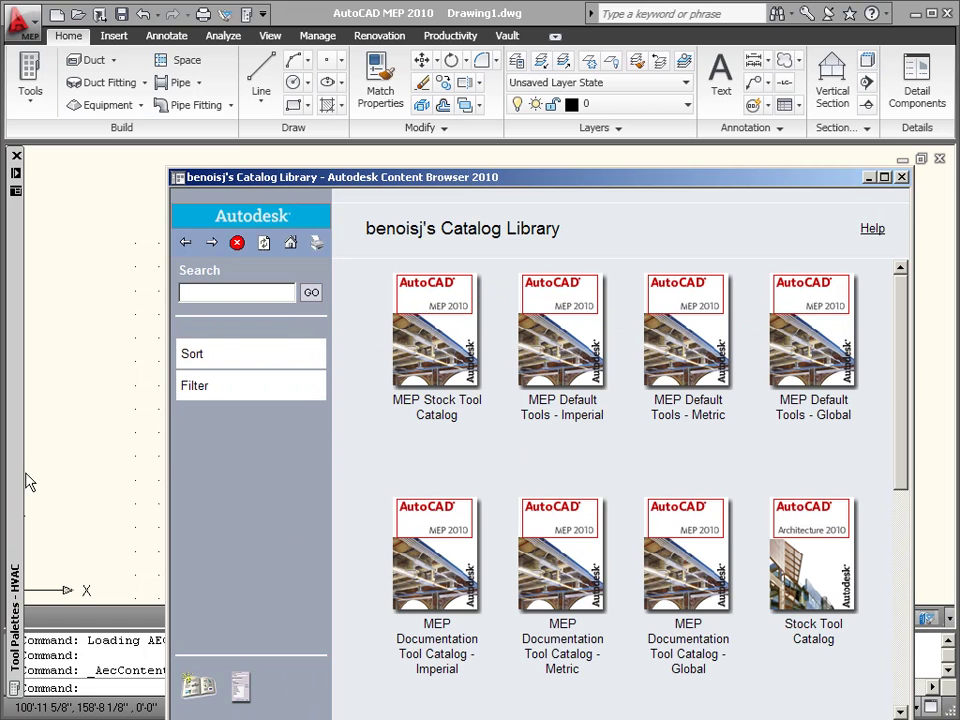
click(22, 482)
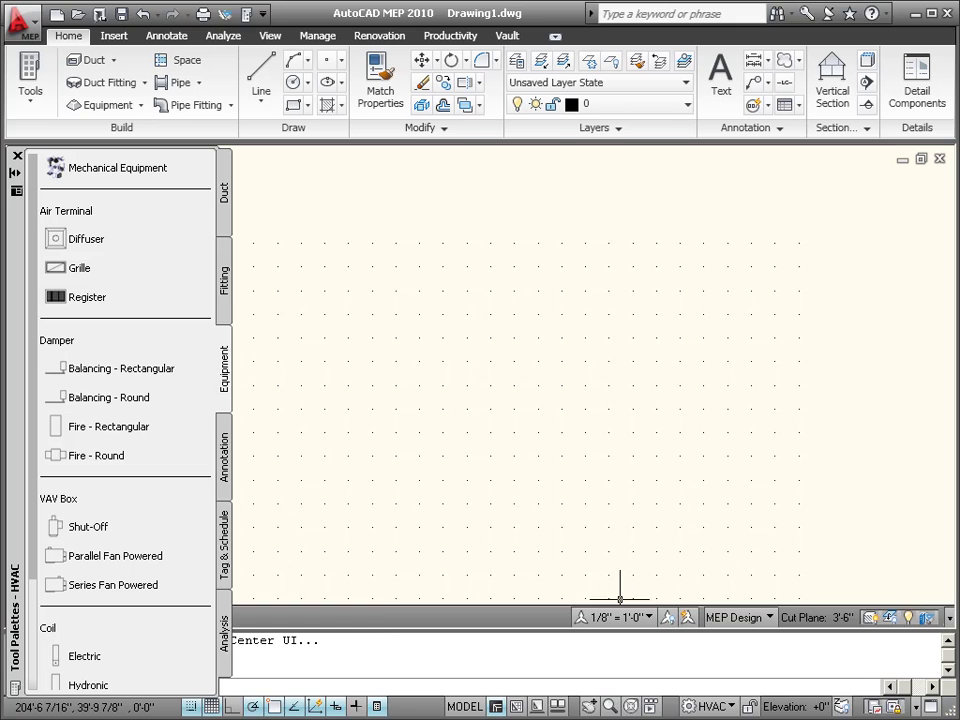
key(alt+Tab)
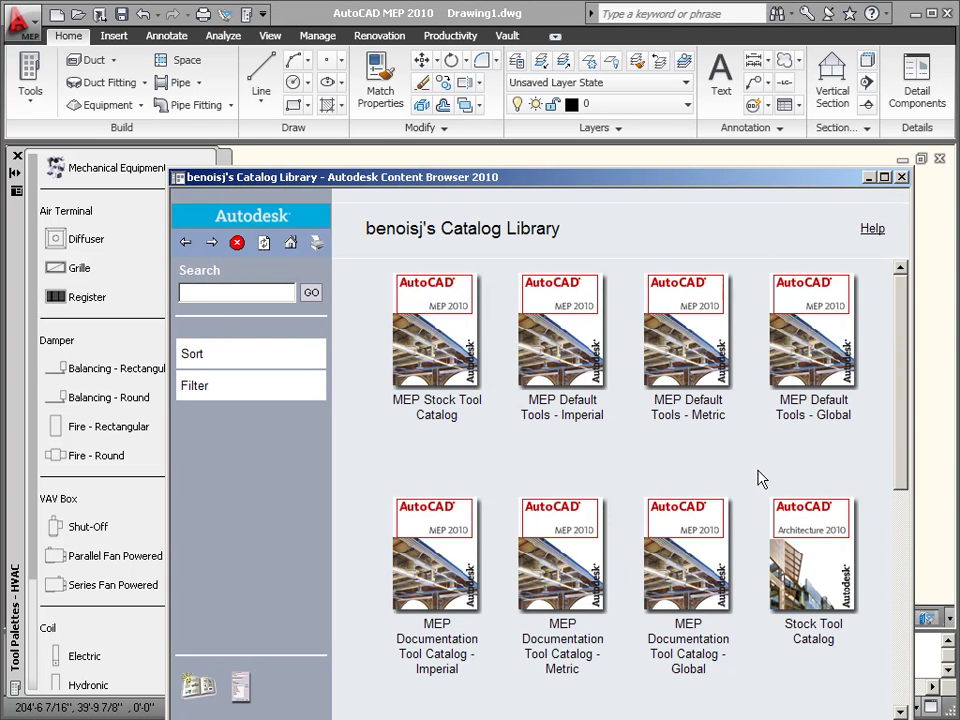
click(900, 574)
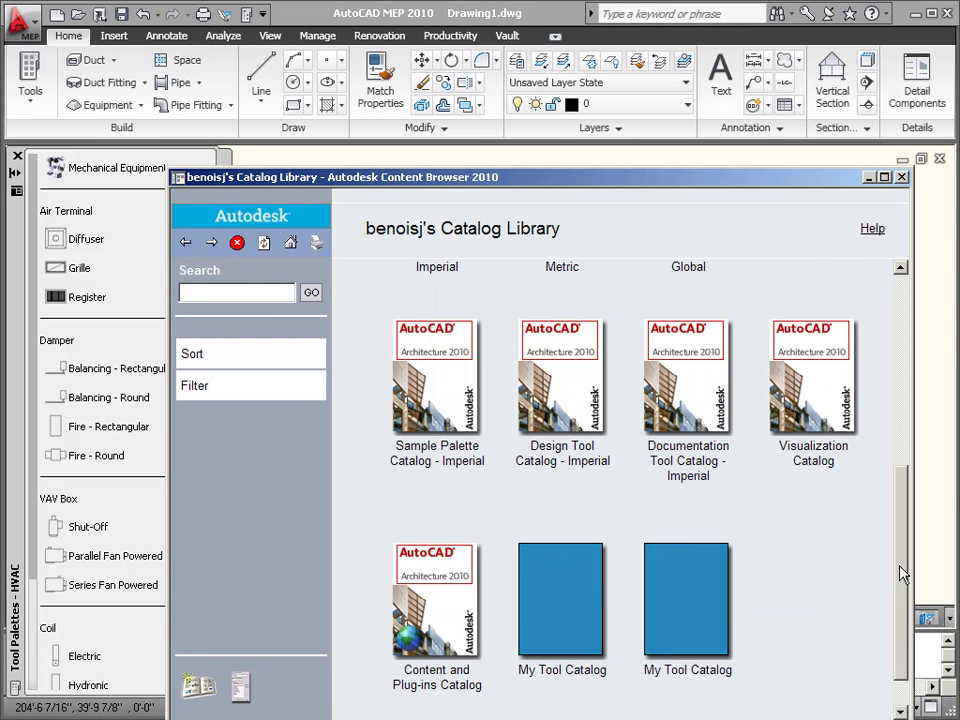
click(705, 619)
click(187, 244)
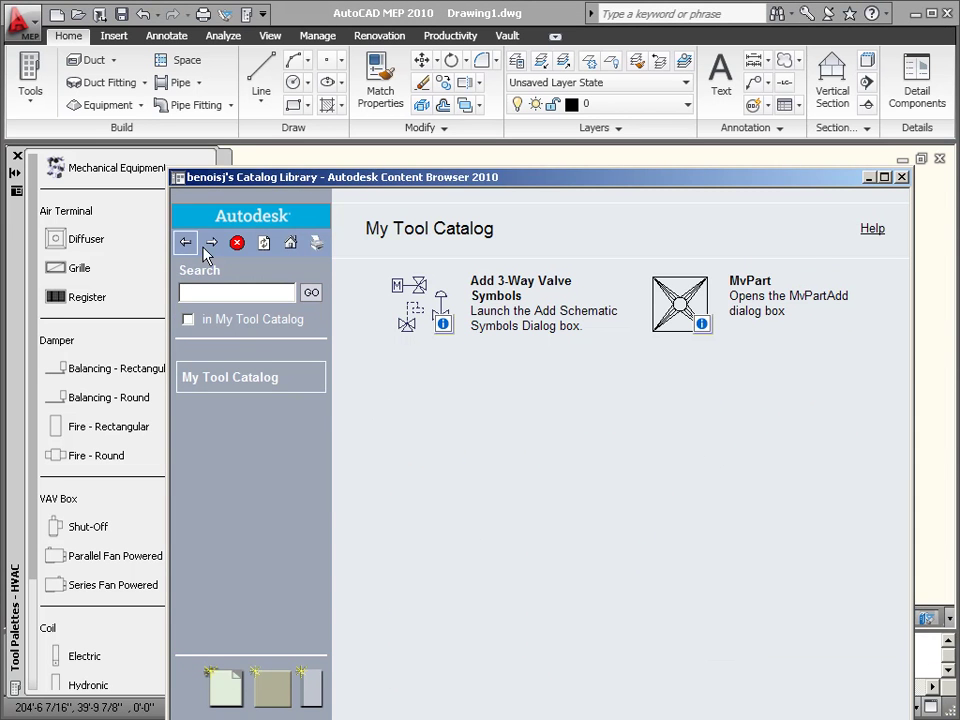
click(905, 663)
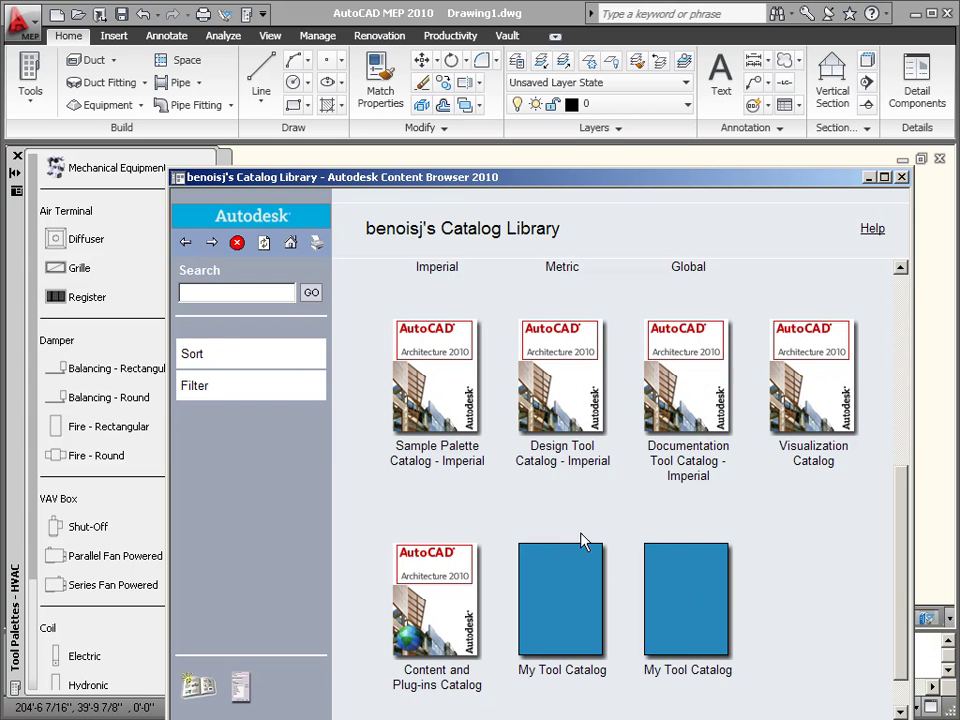
click(681, 606)
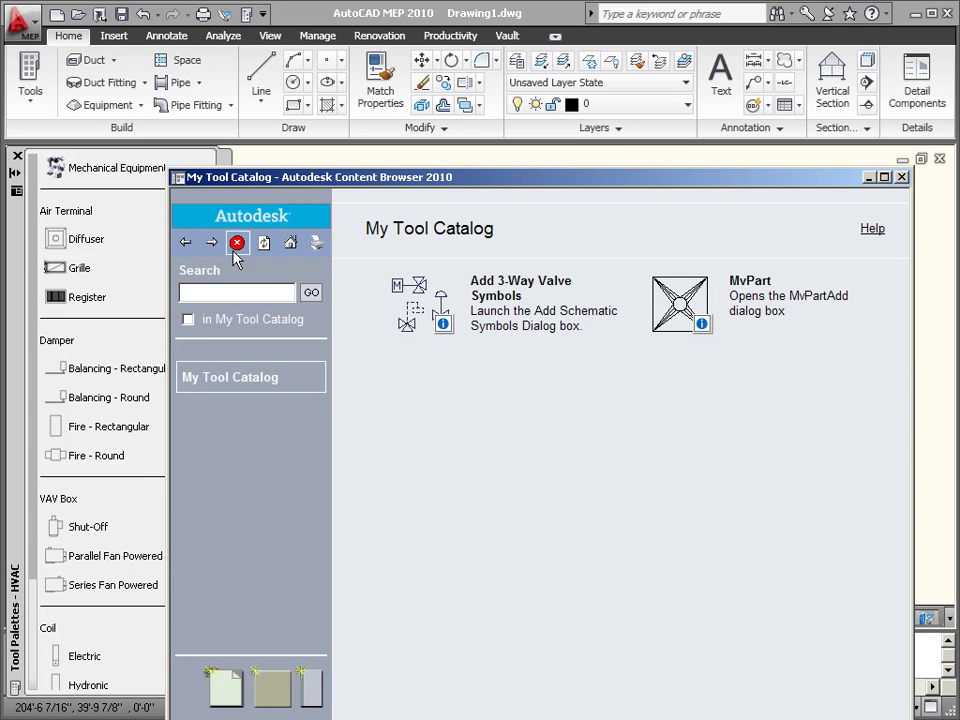
click(184, 243)
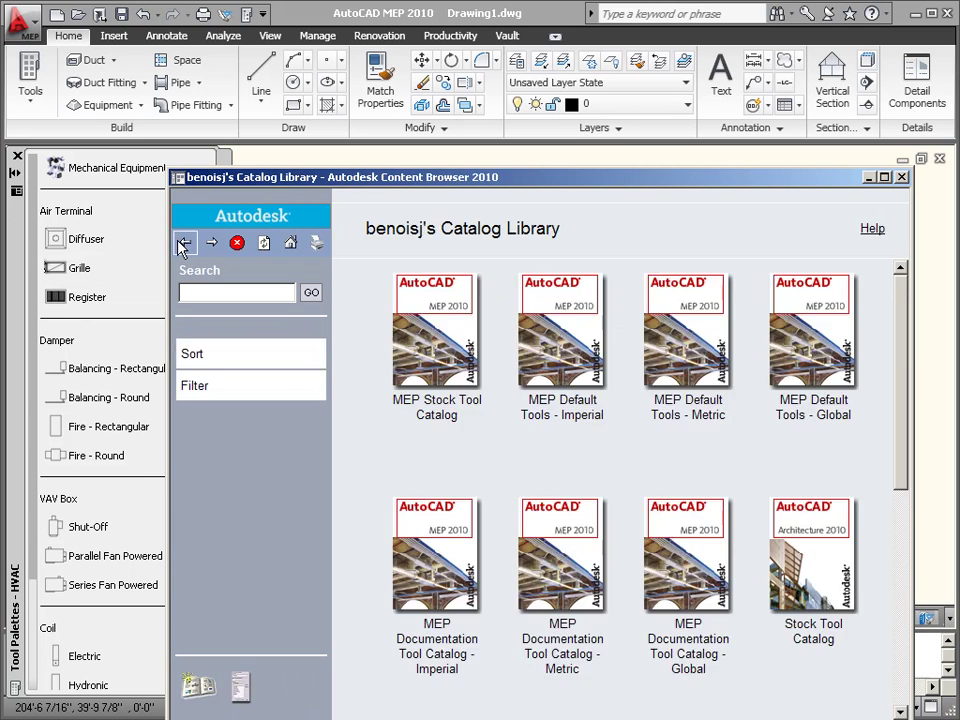
click(902, 652)
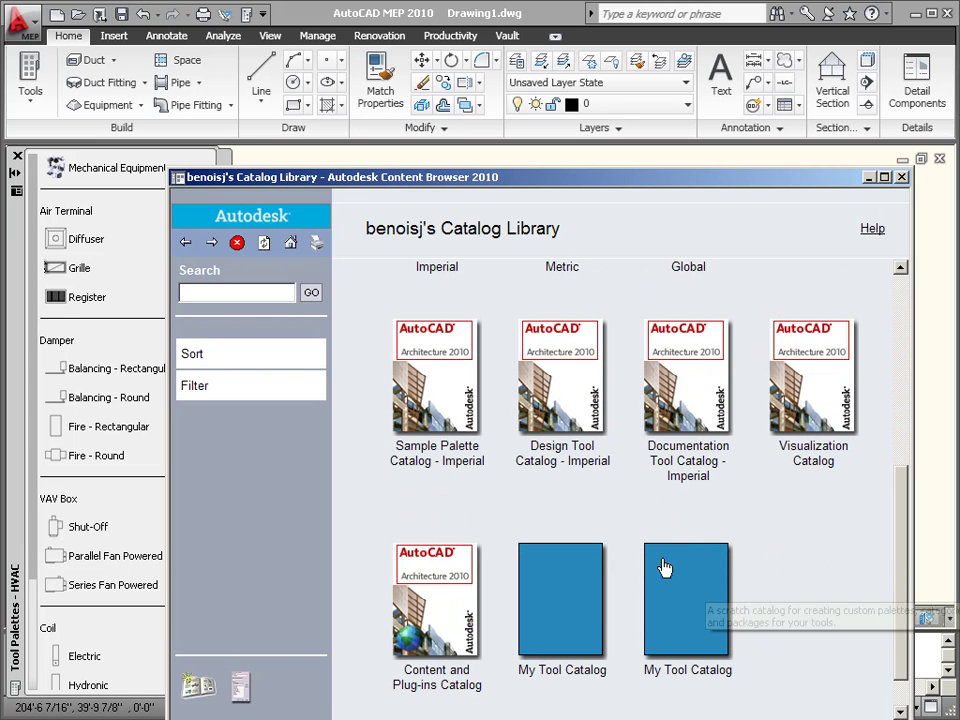
Add a category named New Category to the newly added My Tool Catalog
click(707, 611)
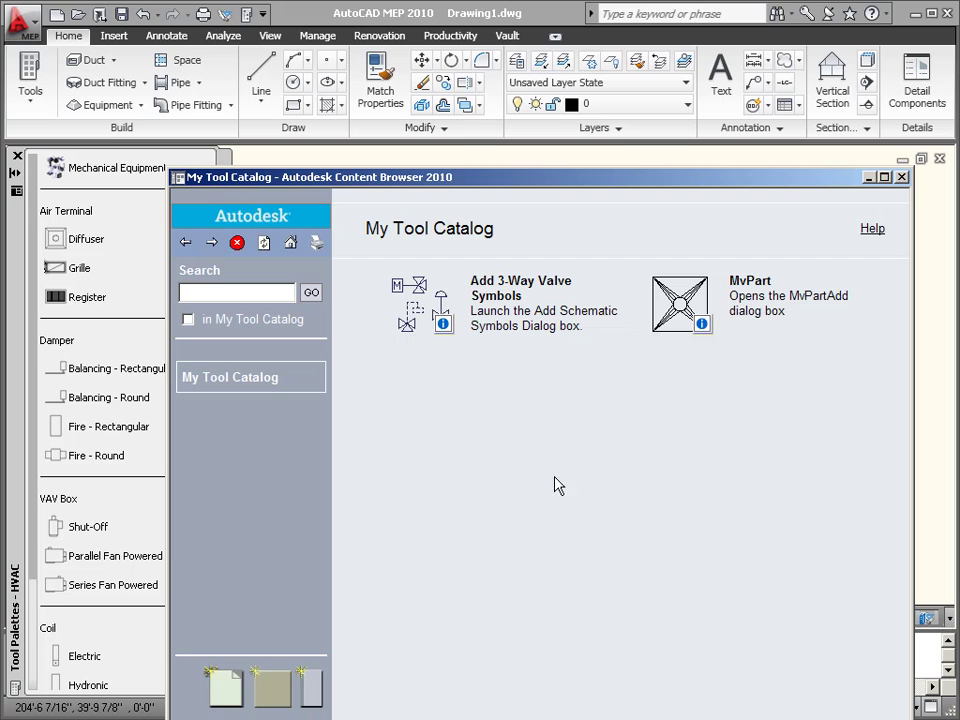
right_click(456, 385)
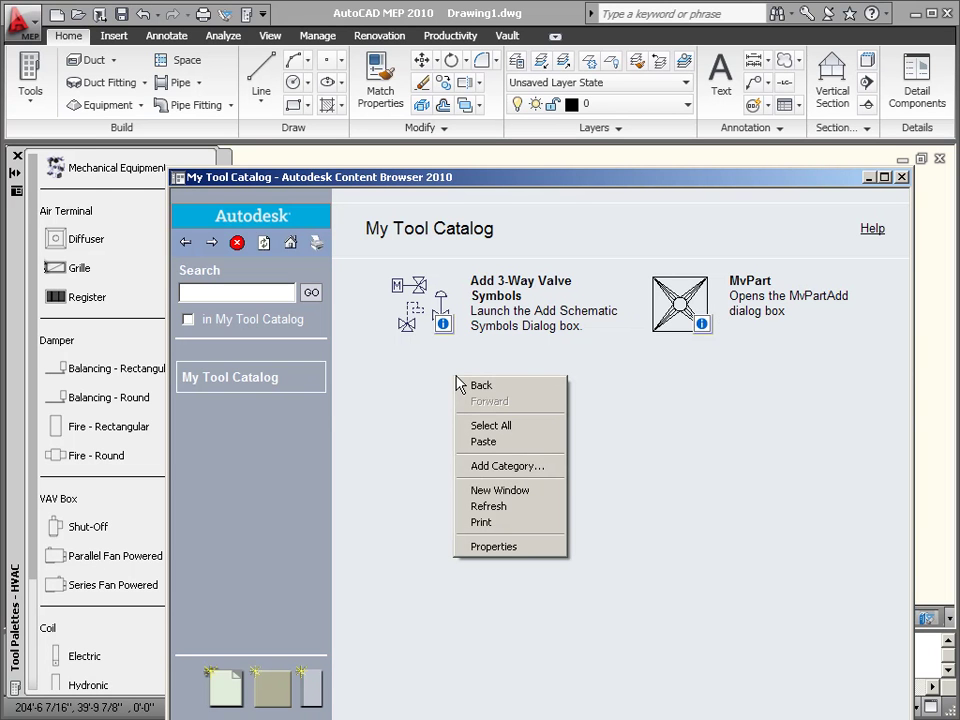
click(525, 470)
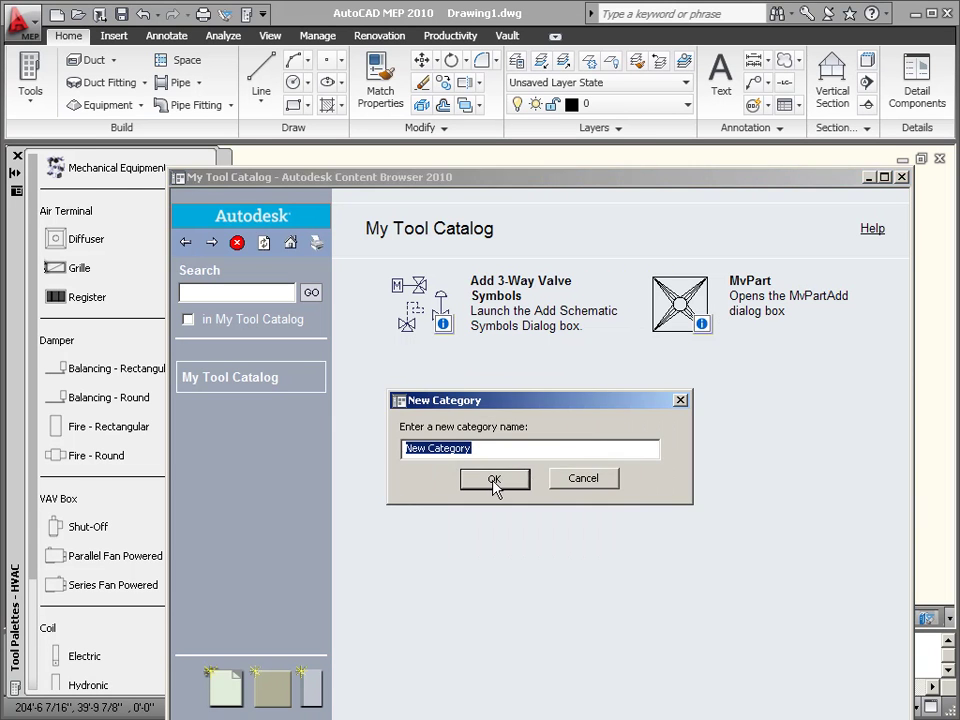
click(497, 481)
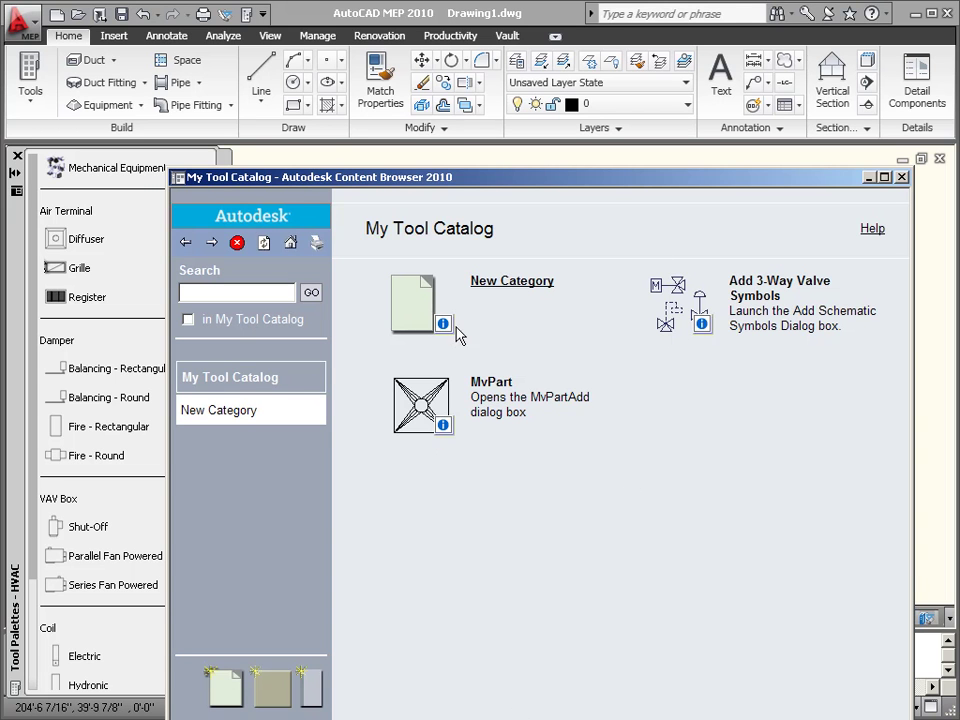
Open the tool palette customization and create a palette group named My Custom Group under Architectural
click(17, 338)
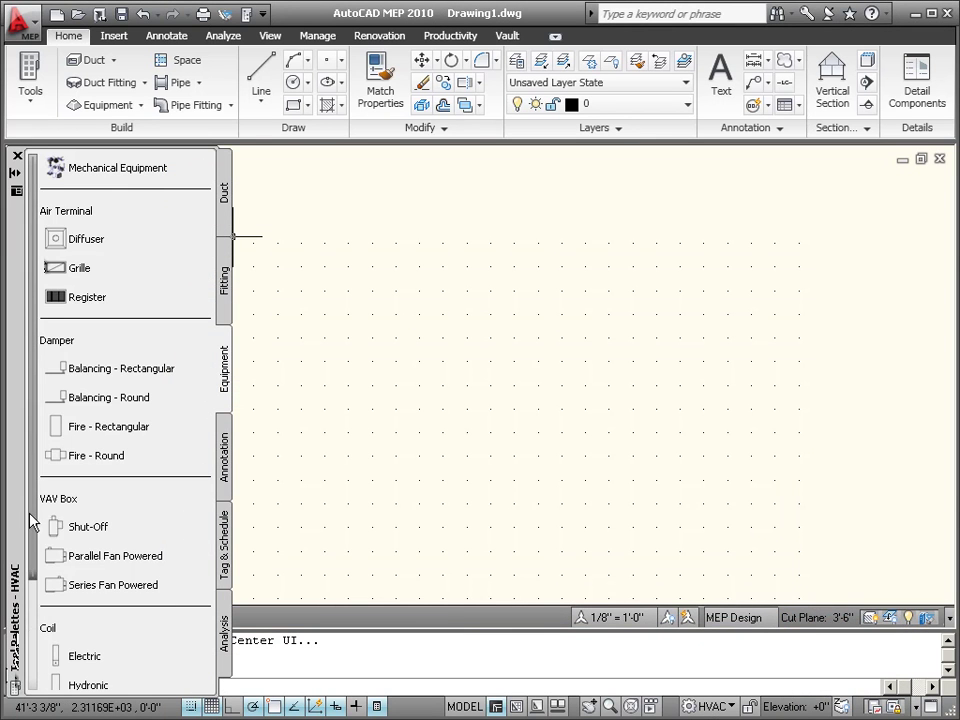
right_click(22, 233)
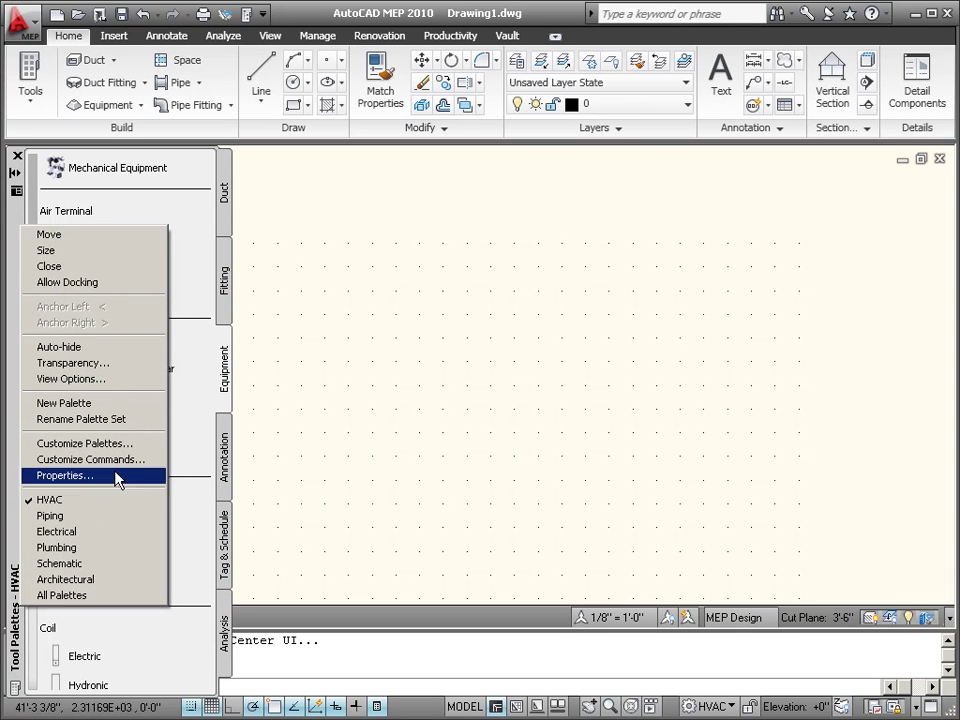
click(129, 444)
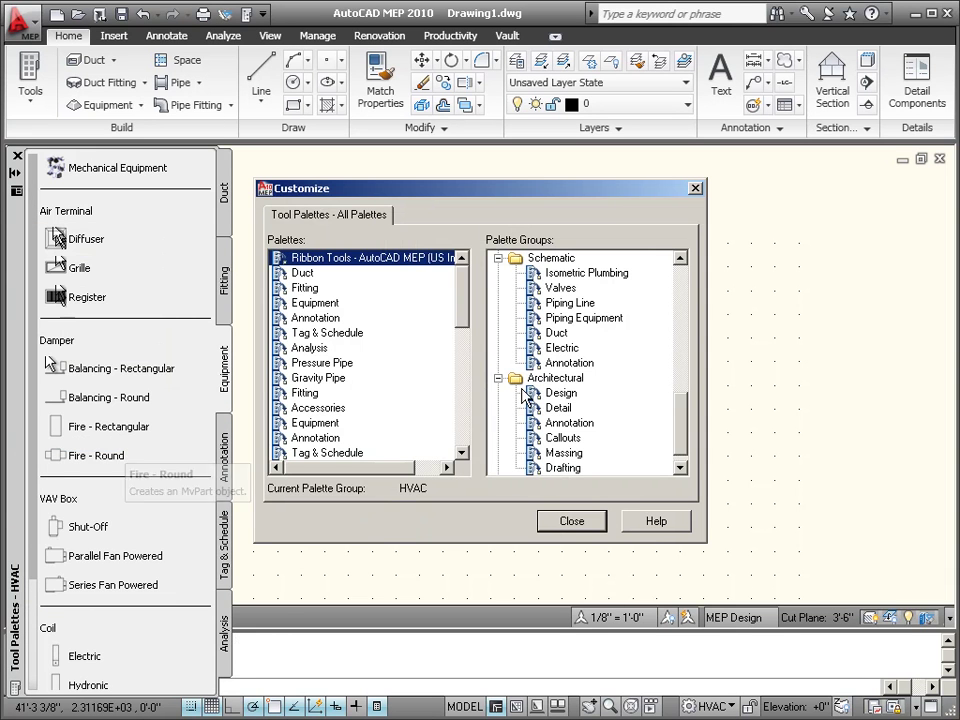
right_click(618, 414)
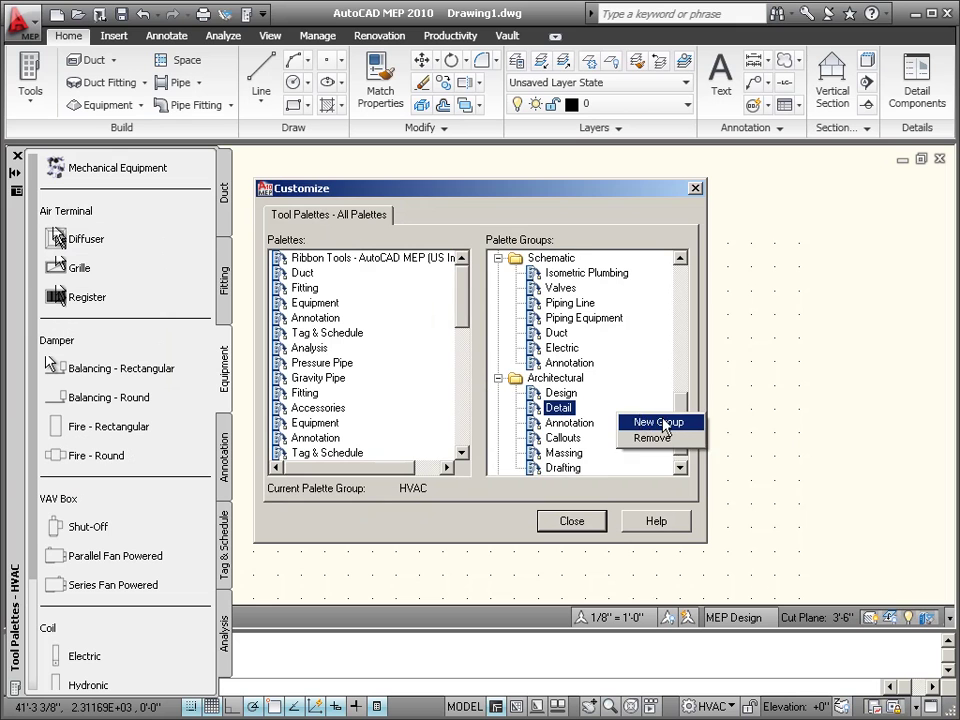
click(666, 422)
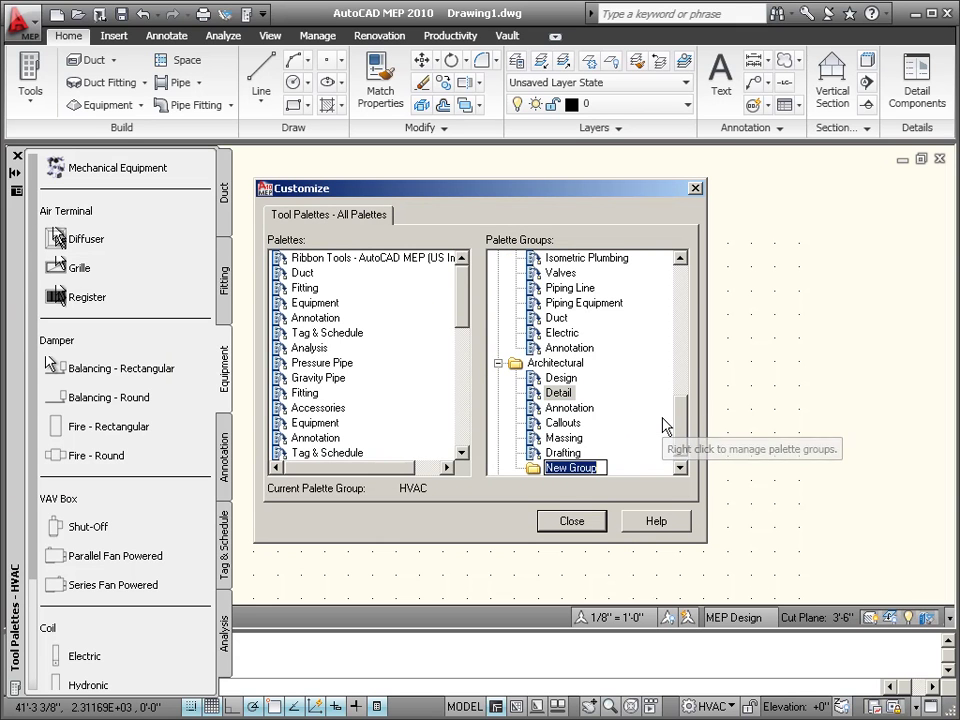
text(My Custom)
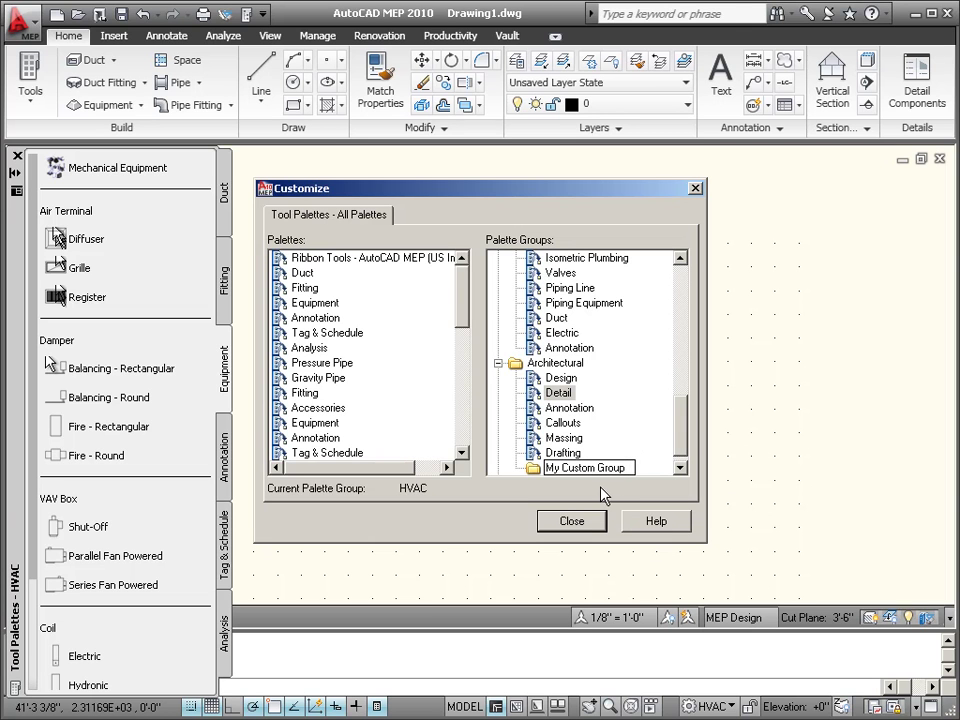
Create a new tool palette just before the second Fitting palette and start its name with "My C"
right_click(442, 395)
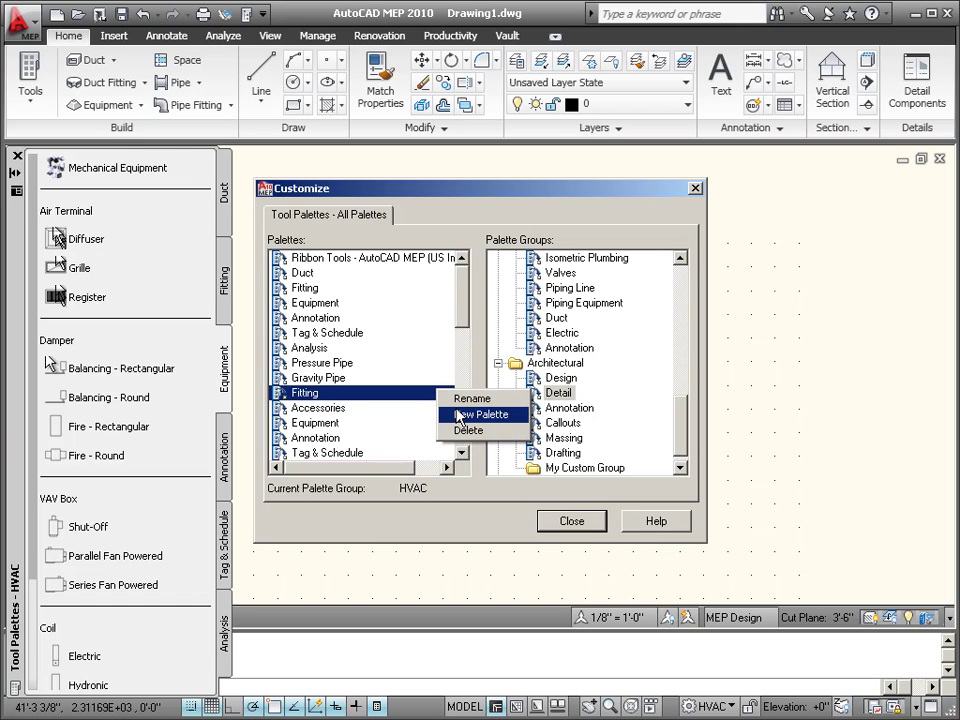
click(456, 414)
text(My C)
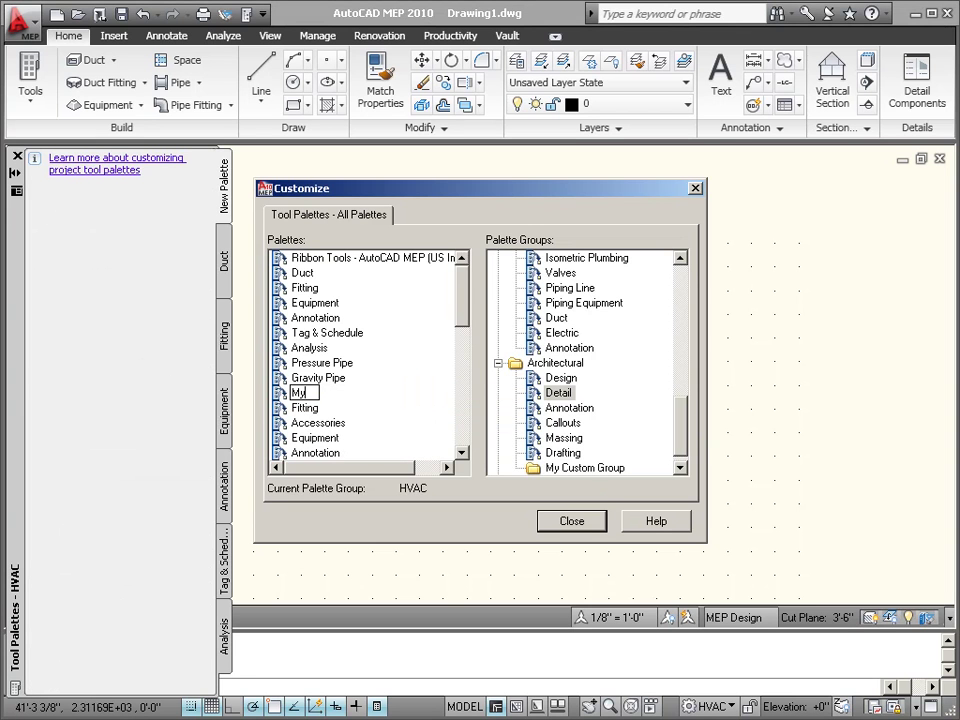